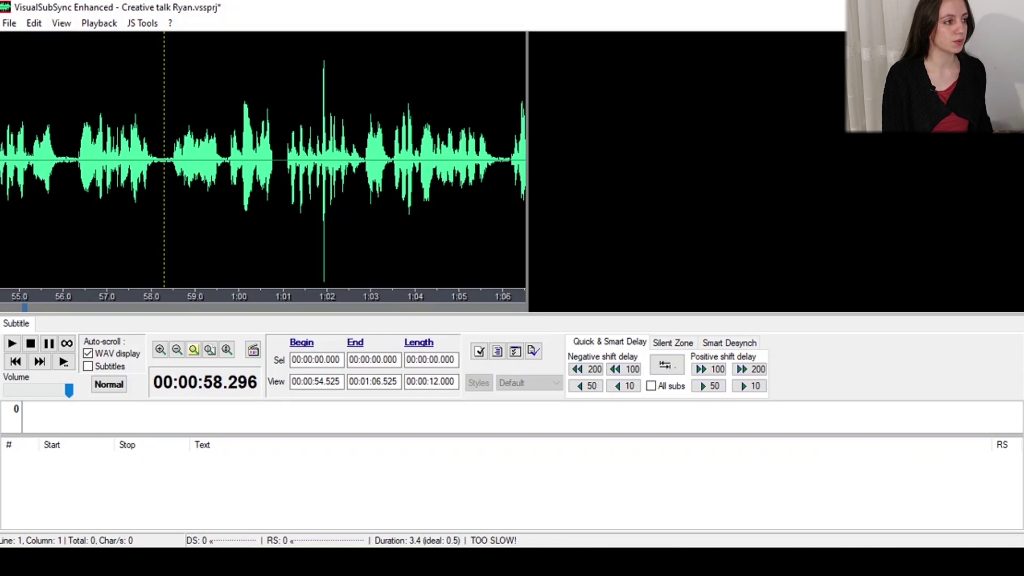
Insert an existing subtitle file into the project with Edit > Insert file
left_click(34, 24)
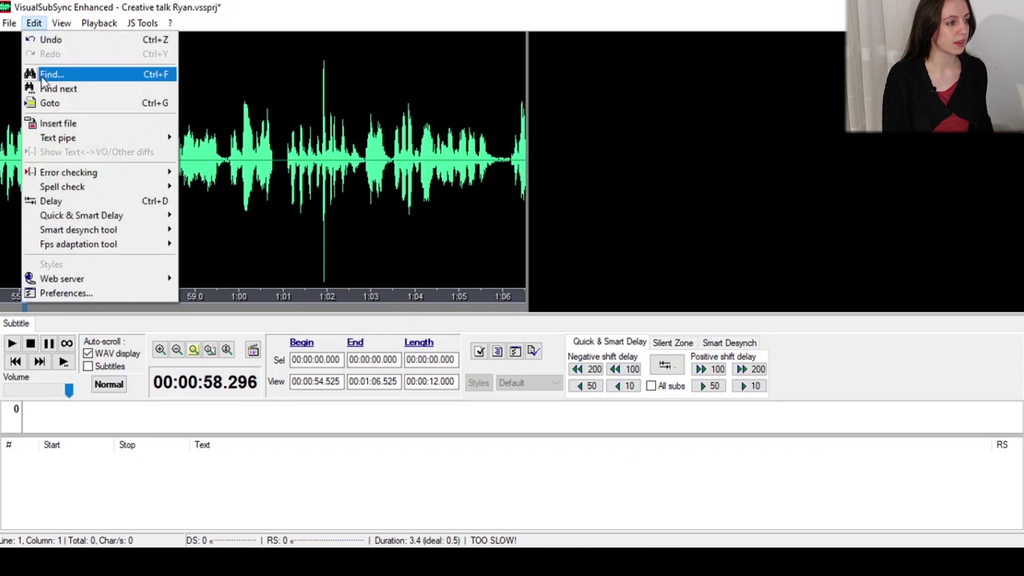
left_click(48, 124)
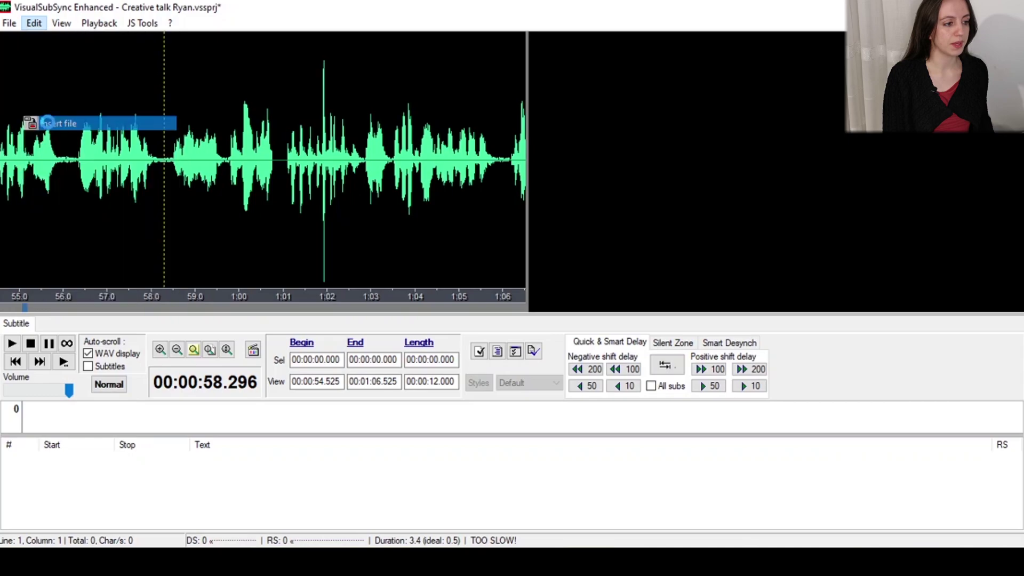
left_click(673, 366)
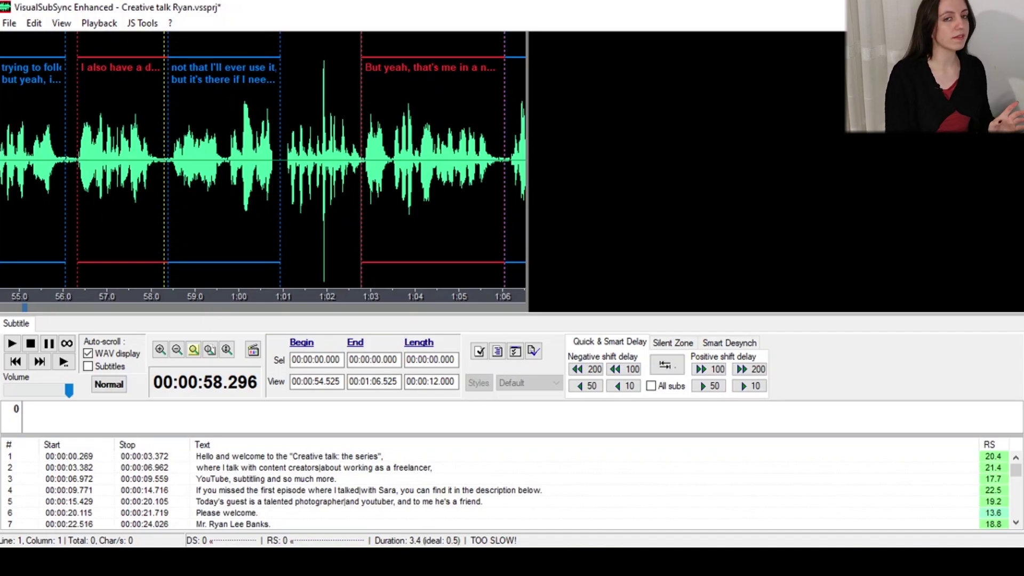
Select subtitle 20, "We were in an Instagram pod when I first started," in the list
scroll(286, 472, "down", 6)
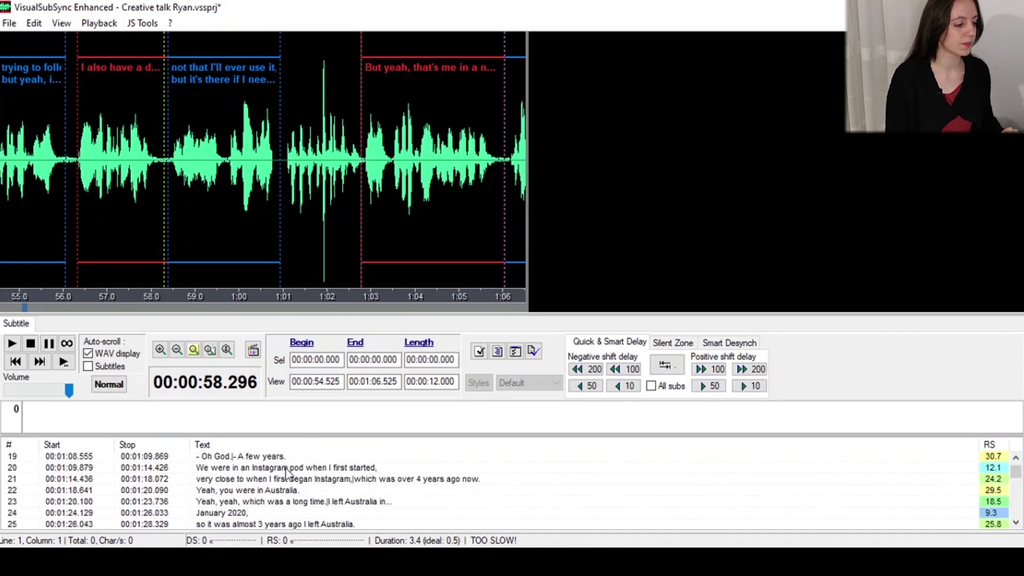
left_click(286, 469)
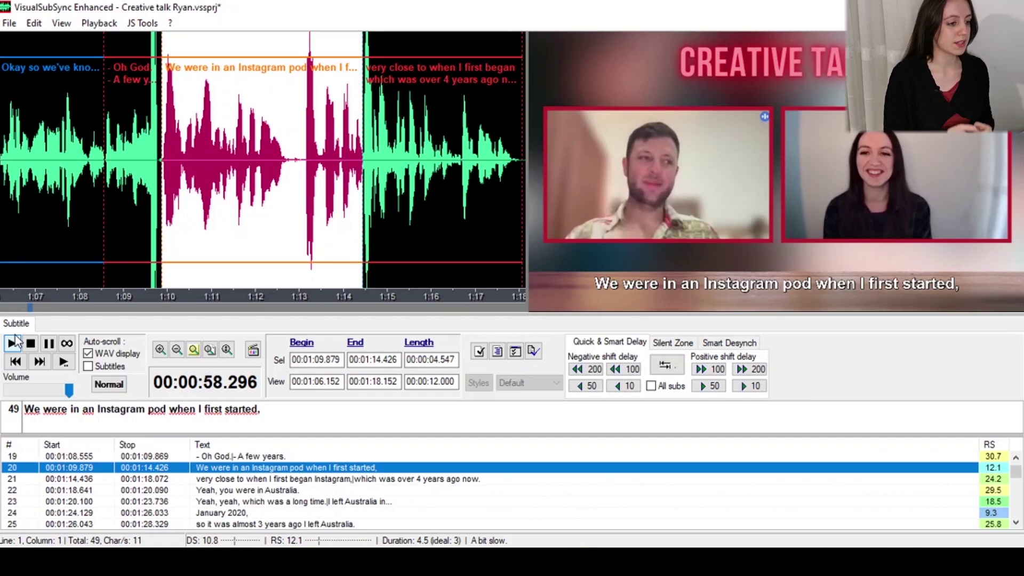
Move subtitle 21's end to where its speech stops and select the pause after it
scroll(263, 160, "down", 5)
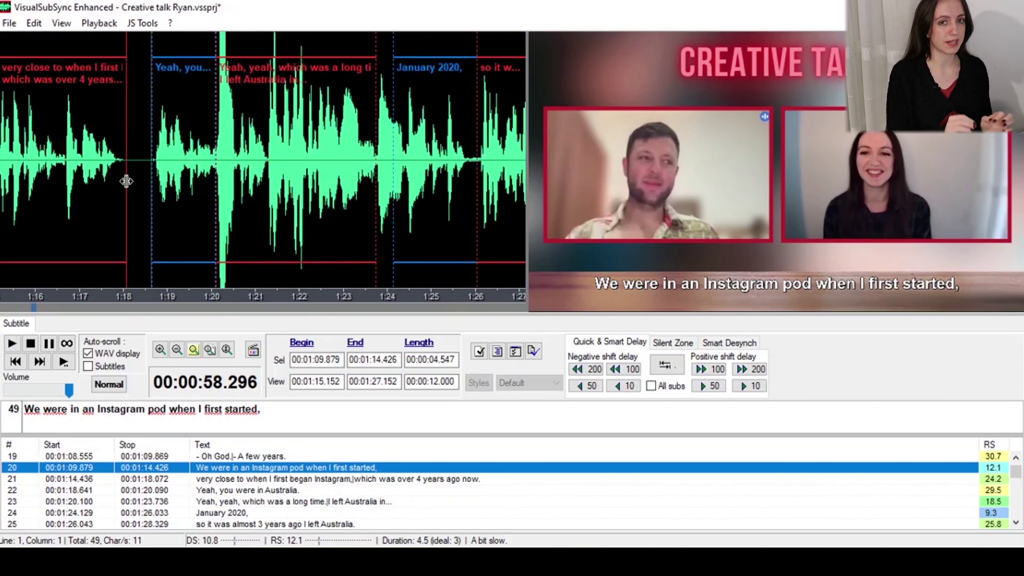
mouse_move(126, 182)
left_mouse_down()
mouse_move(137, 185)
mouse_move(106, 190)
mouse_move(129, 194)
left_mouse_up()
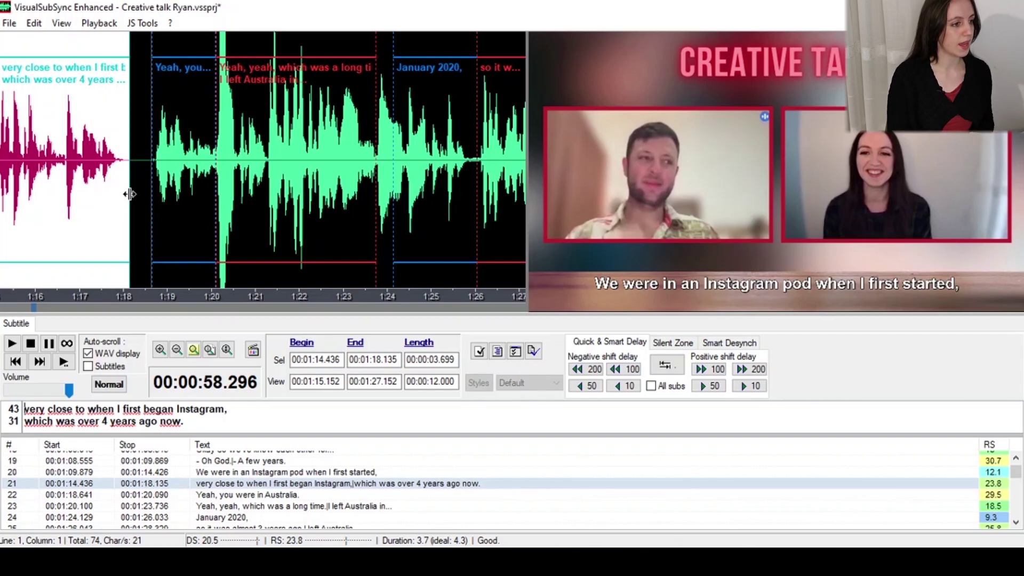
left_click_drag(121, 194, 152, 193)
Select short stretches of audio near 1:26 and then near 1:28
scroll(183, 164, "down", 3)
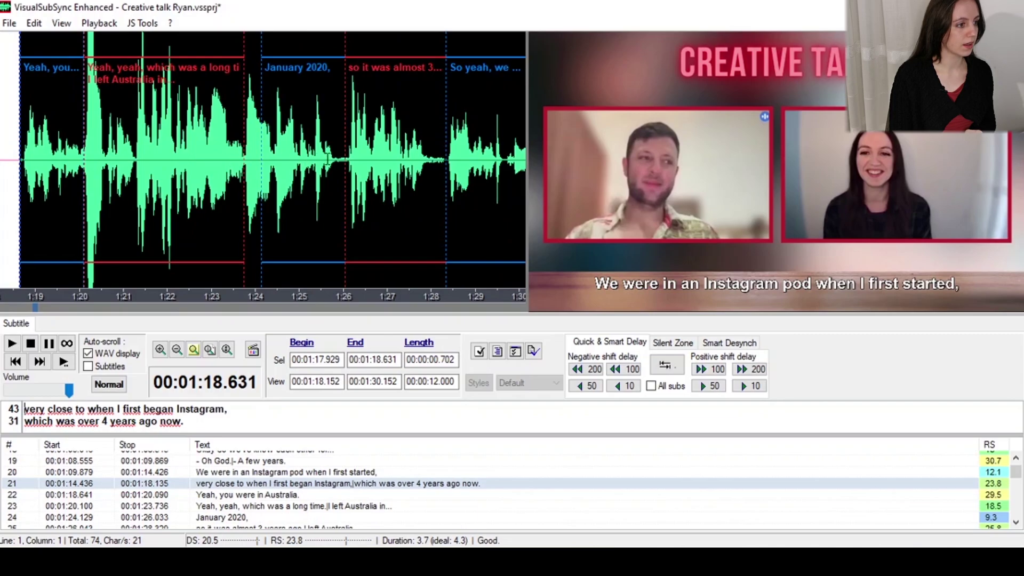
left_click_drag(335, 161, 353, 162)
left_click_drag(432, 160, 445, 160)
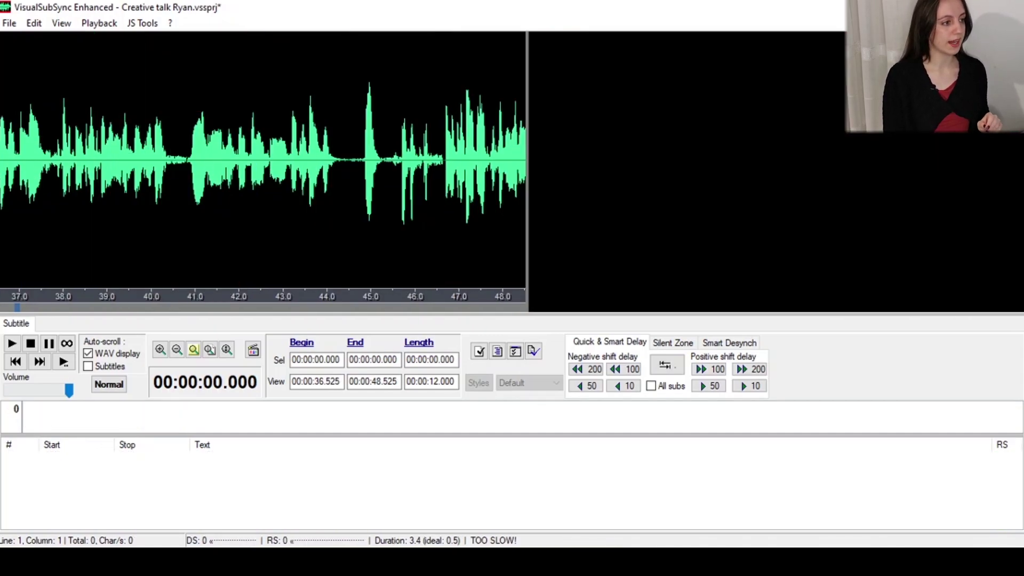
Add a subtitle over 40.8–44.4 s on the waveform and move its start to 41.256
left_click_drag(185, 159, 343, 160)
right_click(333, 184)
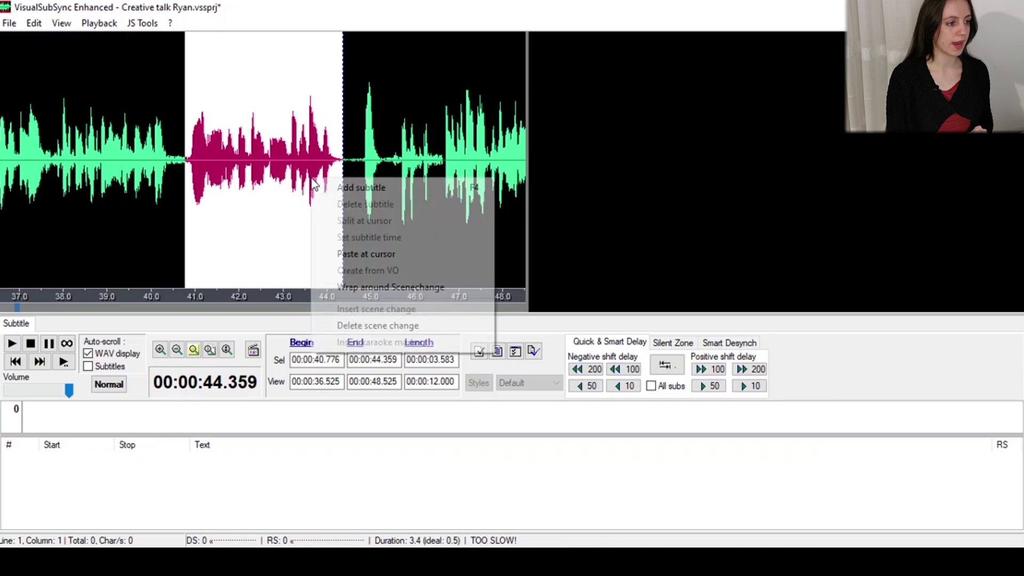
left_click(333, 185)
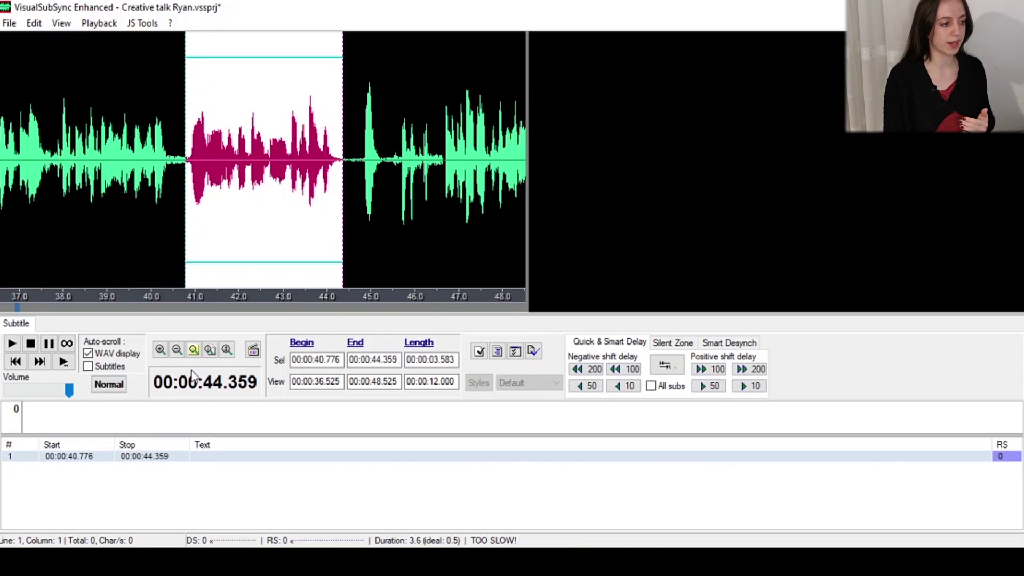
left_click_drag(186, 240, 208, 240)
Enter "And yeah, I'm planning / to travel the world with..." with a line break after "planning"
type("And yeah")
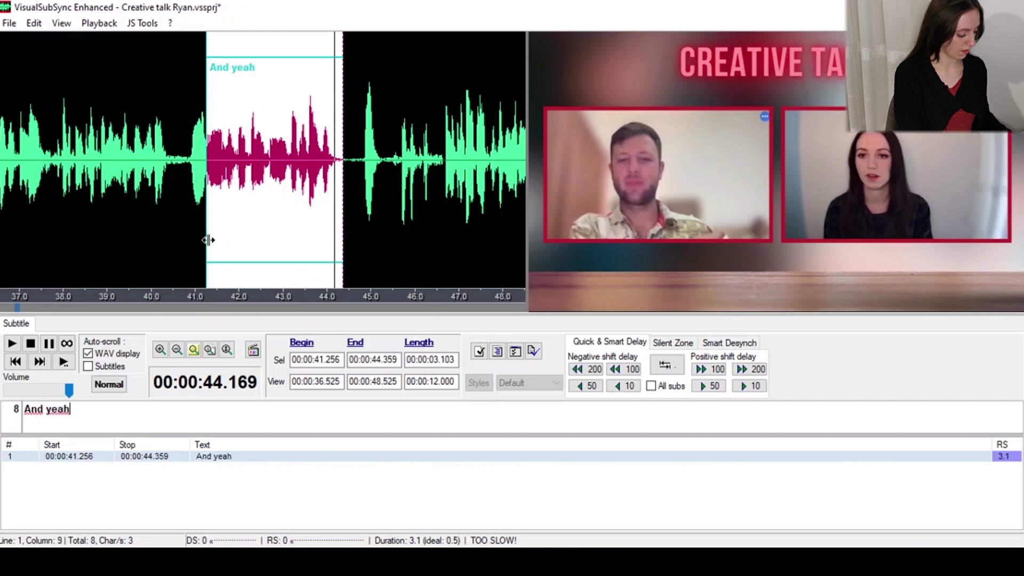
type(", I'm planning")
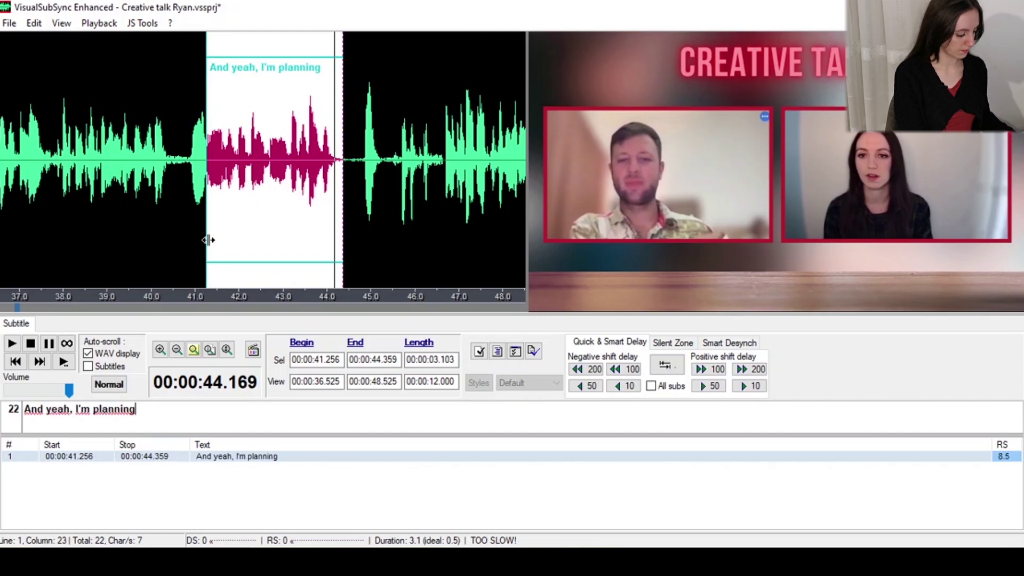
type(" to travel the wor")
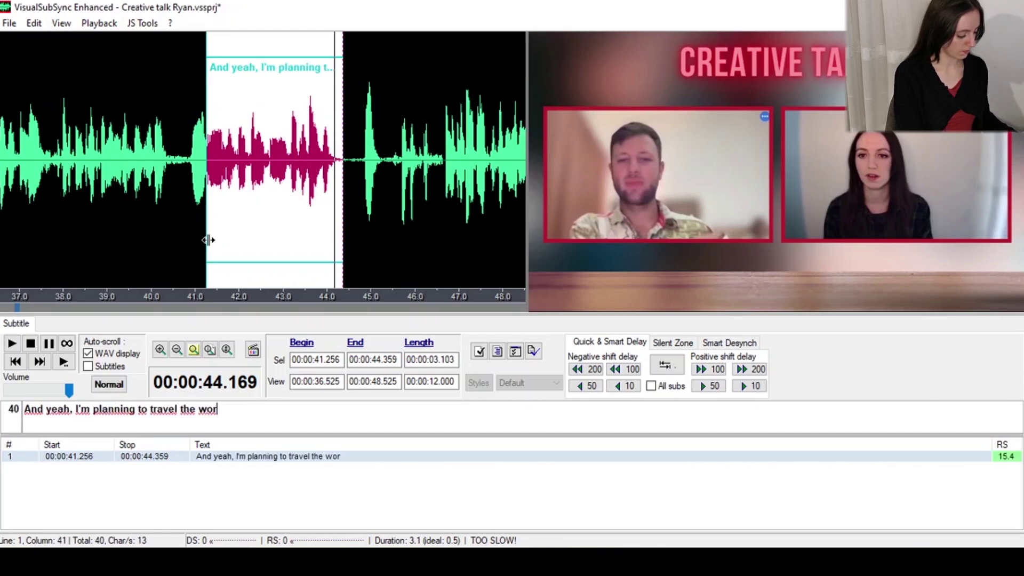
type("ld with...")
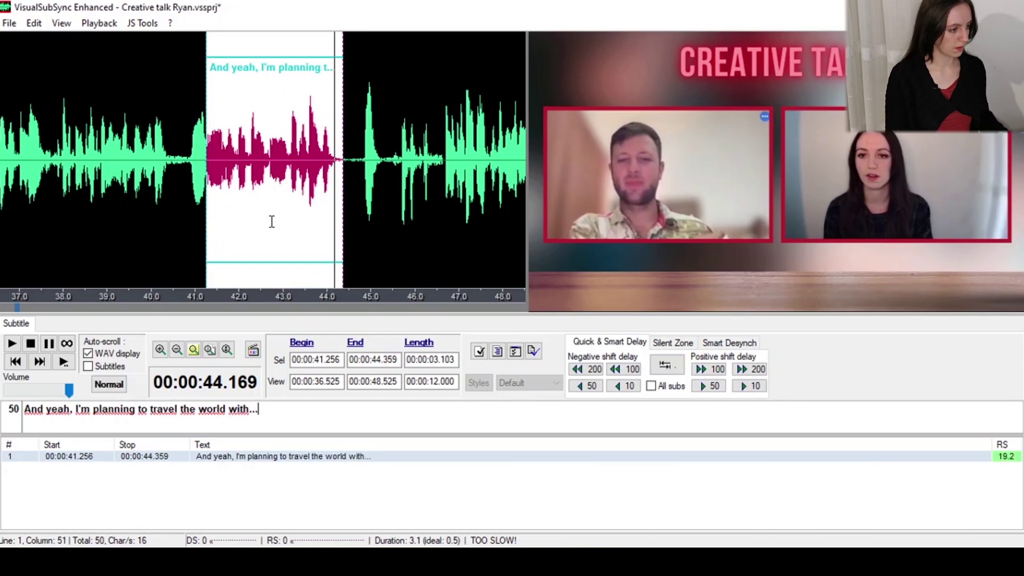
left_click(140, 409)
key("BackSpace")
key("Return")
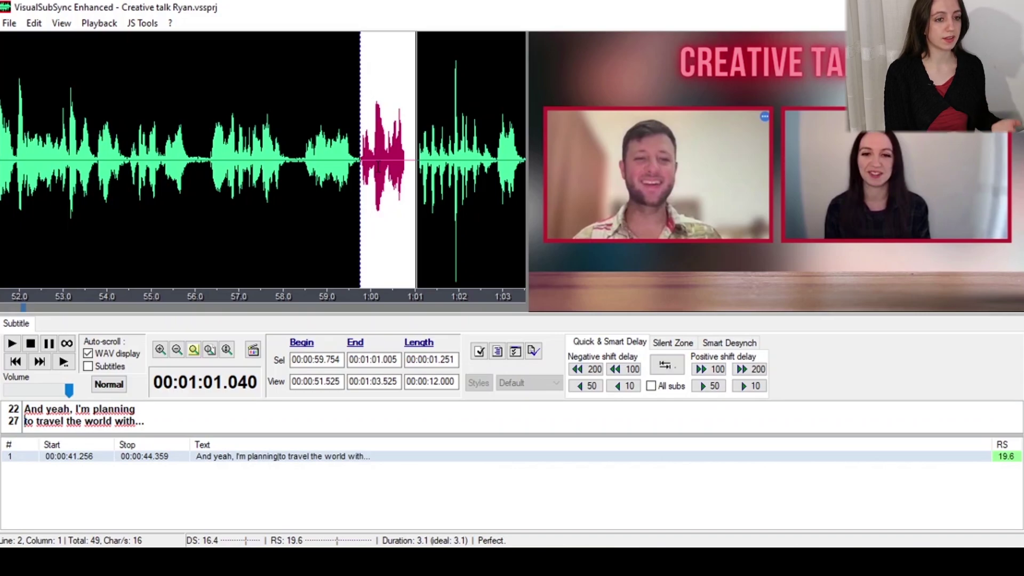
Add subtitle 2 over the selection near one minute, reading "but it's there if I need it."
right_click(377, 167)
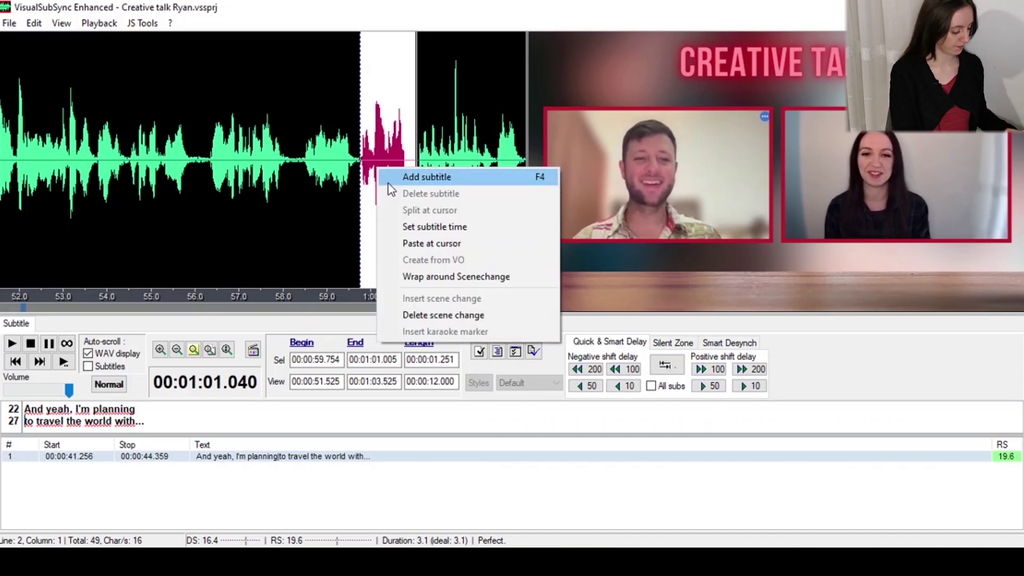
left_click(423, 176)
type("but it's there if I need it.")
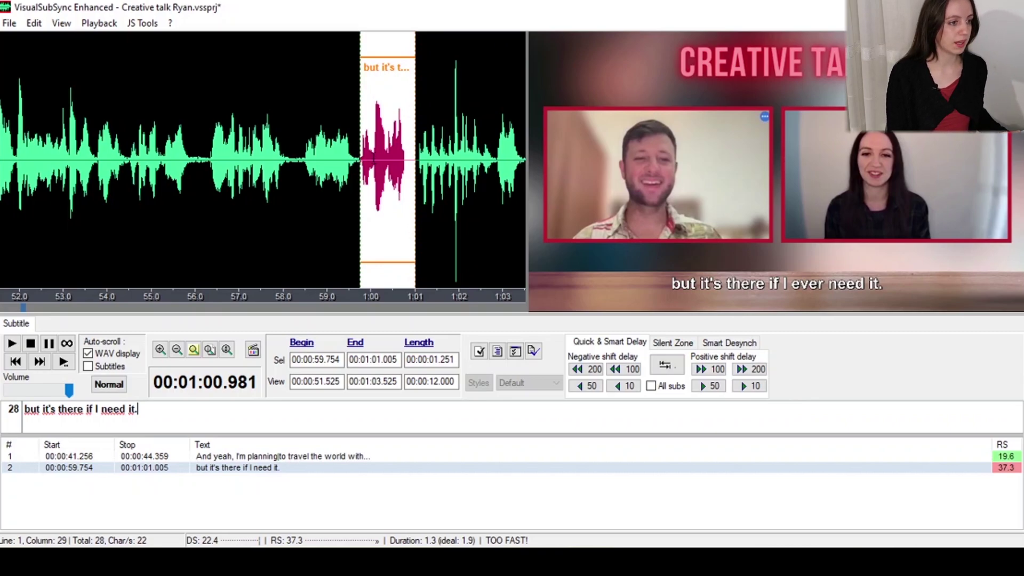
scroll(375, 153, "up", 2)
Drag subtitle 2's edges to time it 0:59.529–1:01.076, bringing reading speed to 26.7 (Good)
left_click(432, 180)
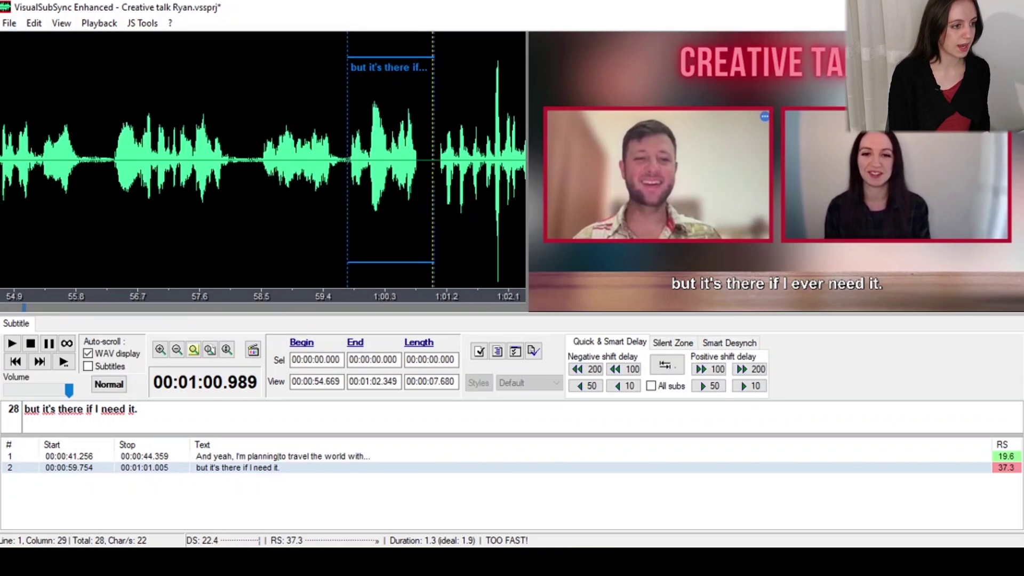
left_click_drag(432, 176, 438, 176)
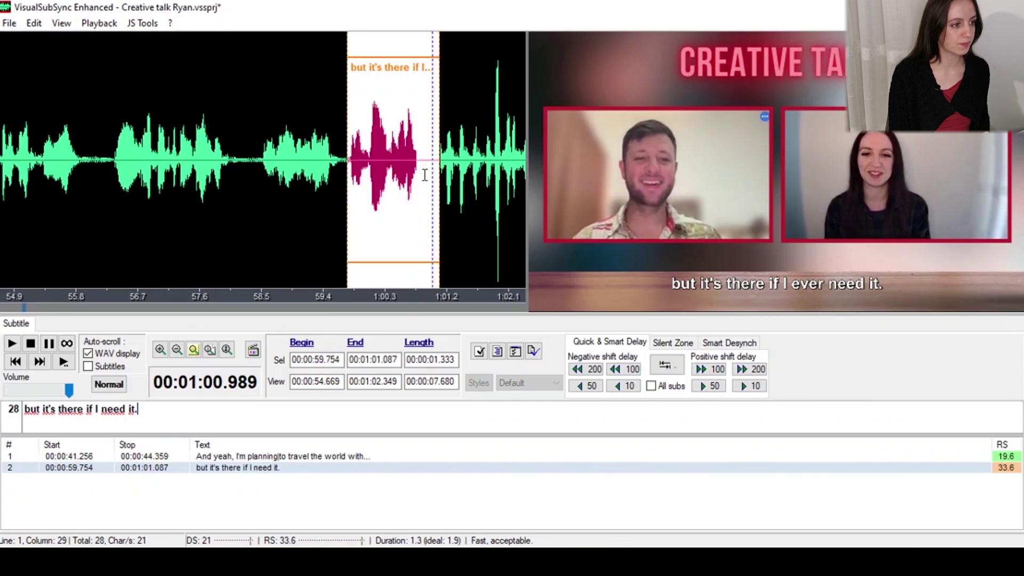
left_click_drag(348, 176, 346, 176)
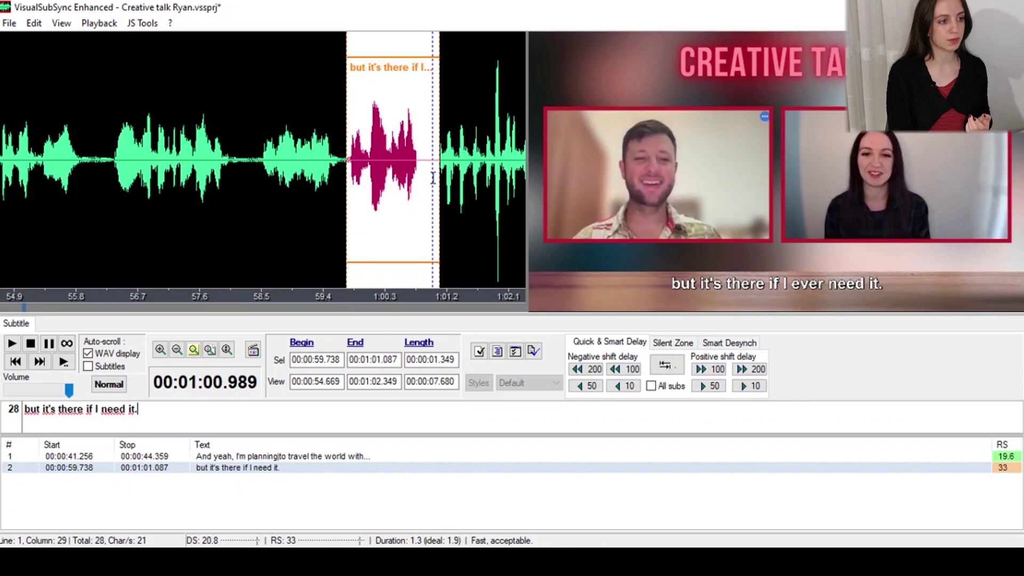
mouse_move(439, 184)
left_mouse_down()
mouse_move(484, 188)
mouse_move(438, 191)
left_mouse_up()
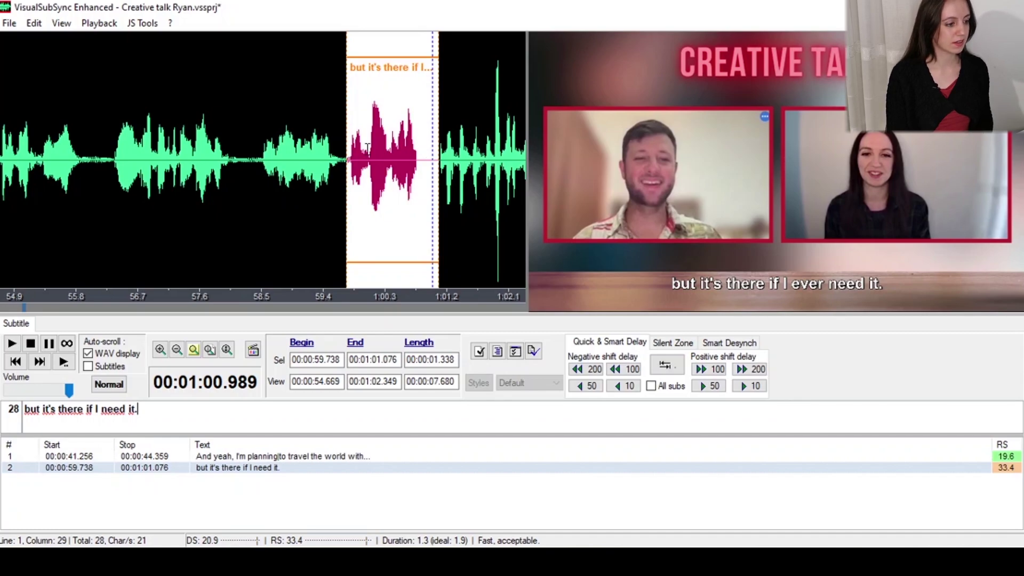
left_click_drag(346, 197, 355, 203)
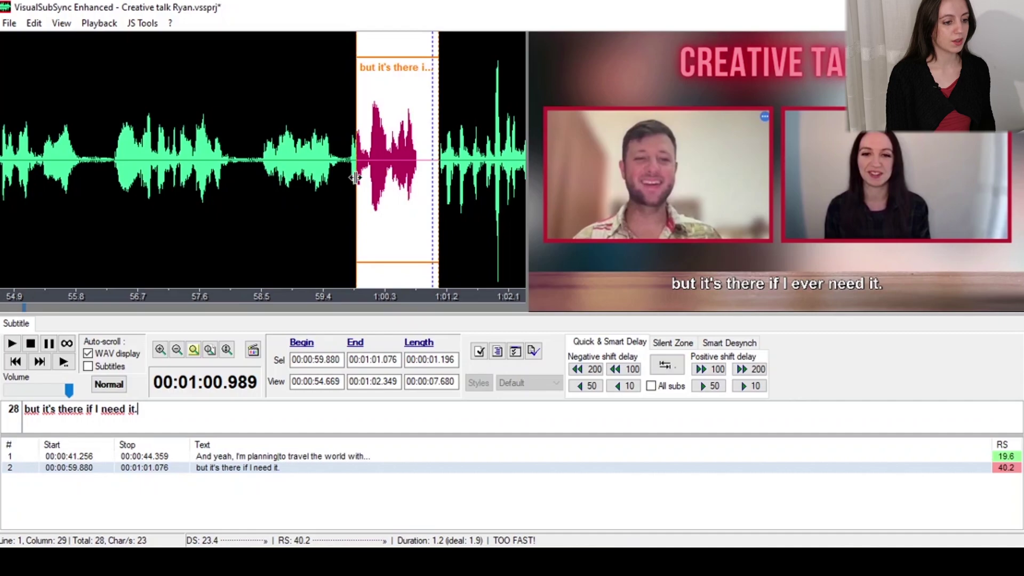
left_click_drag(356, 177, 331, 179)
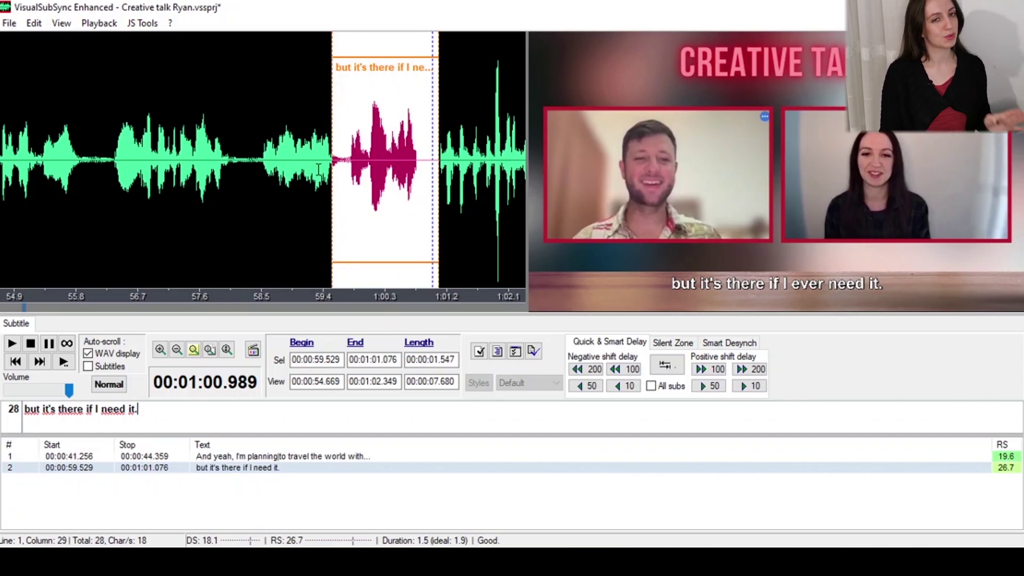
Insert an empty subtitle at 0:57.982–0:59.761 before the "but it's there if I need it." line
key("Return")
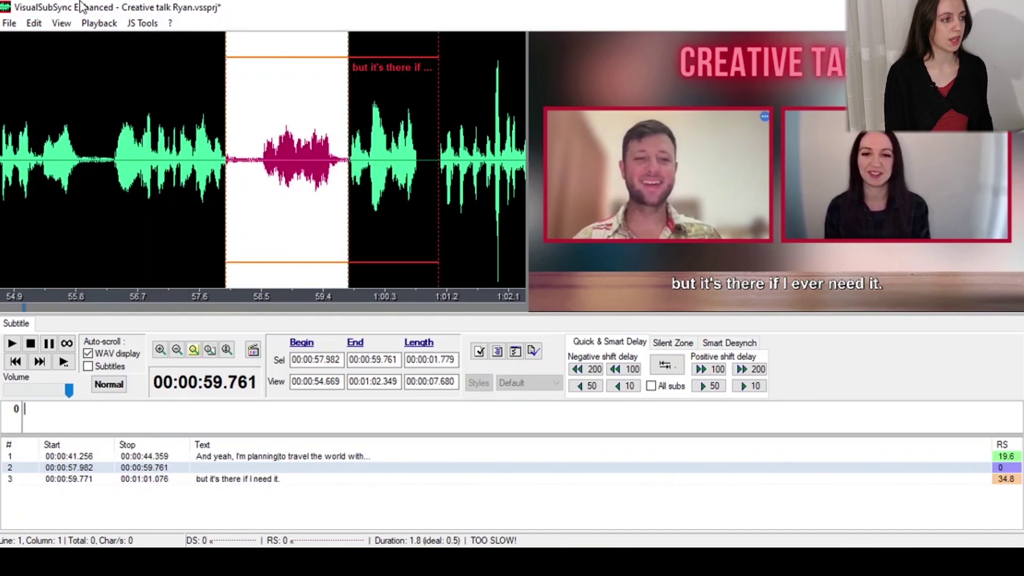
left_click(35, 24)
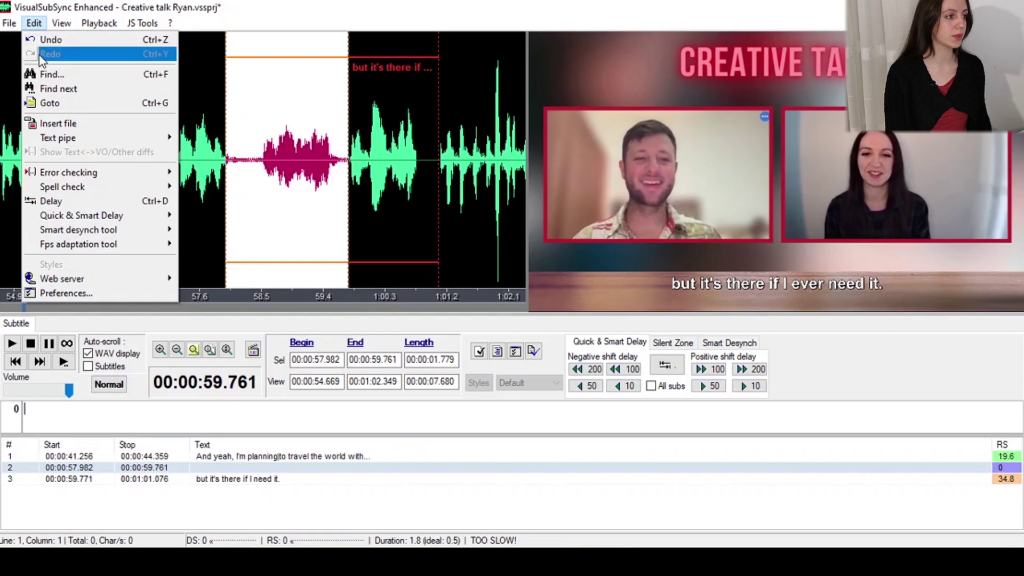
left_click(316, 5)
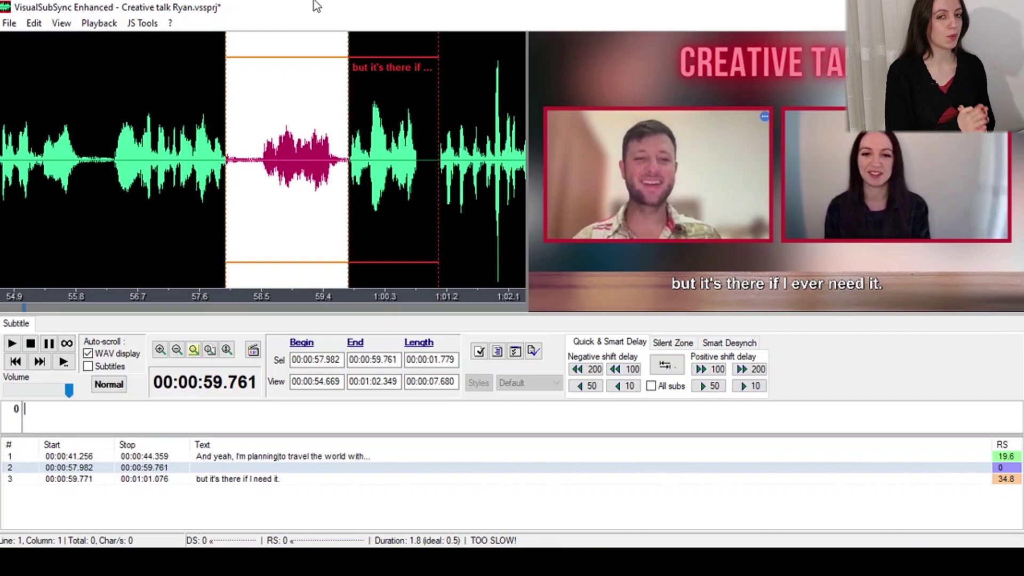
Save the subtitles to the Desktop as SRT file "creative talk subs", dismissing the Confirm prompt
left_click(8, 24)
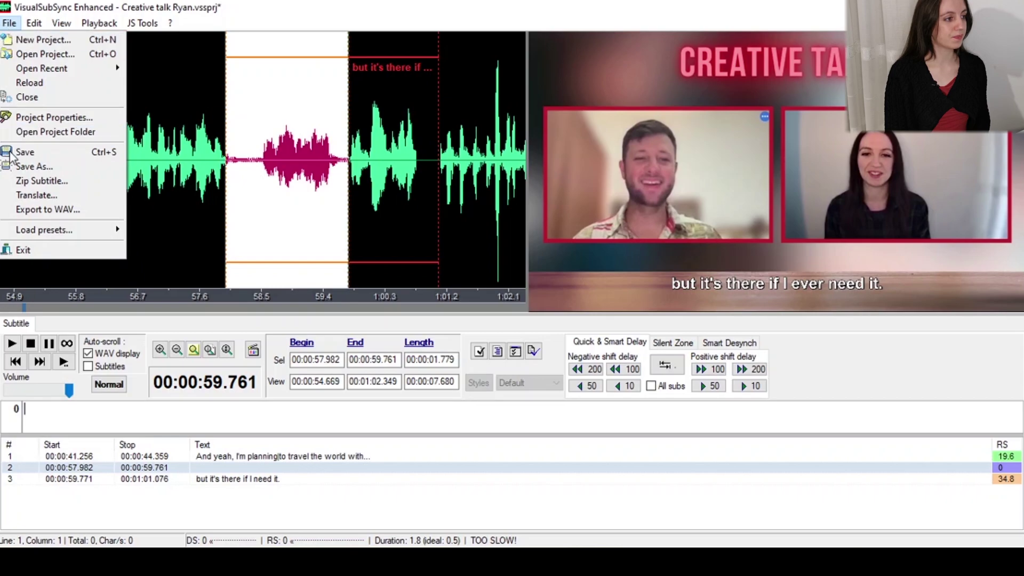
left_click(32, 165)
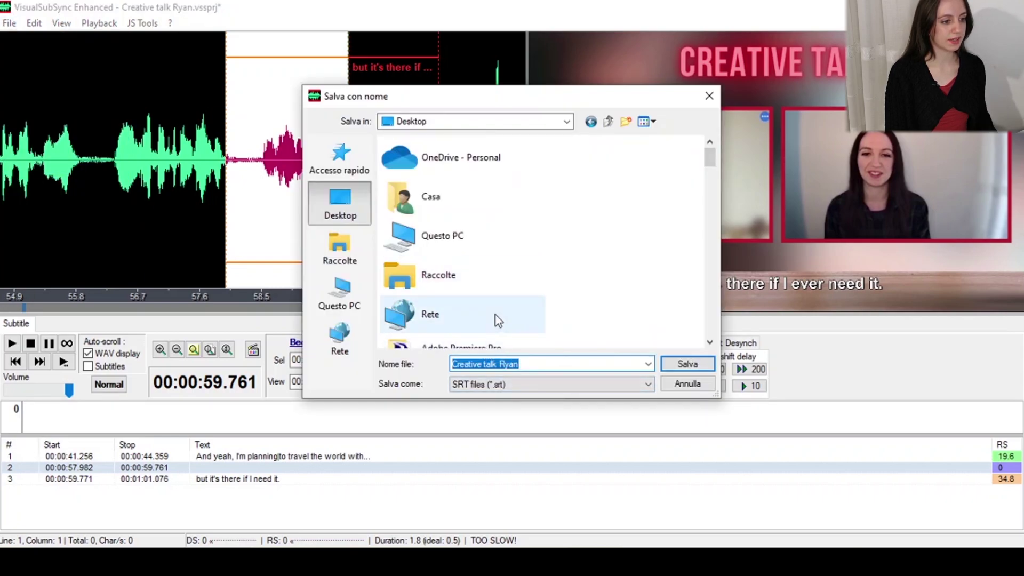
key("BackSpace")
type("creative tal")
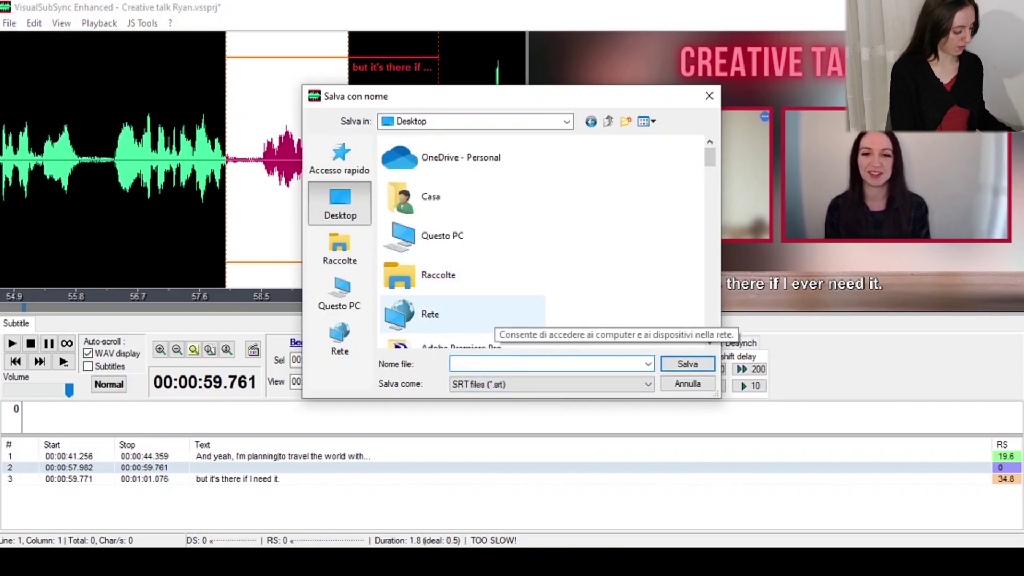
type("k subs")
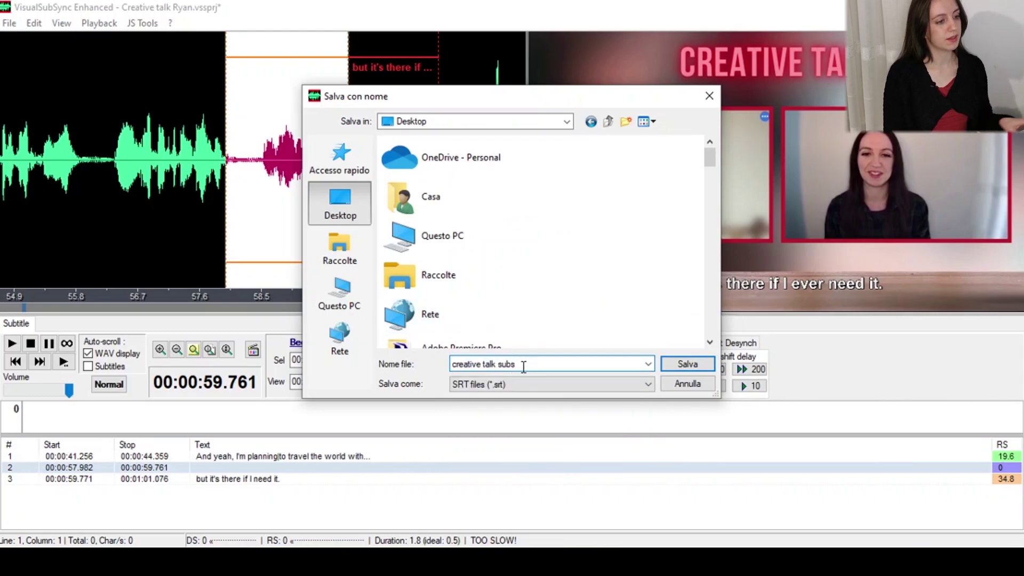
left_click(674, 365)
left_click(653, 252)
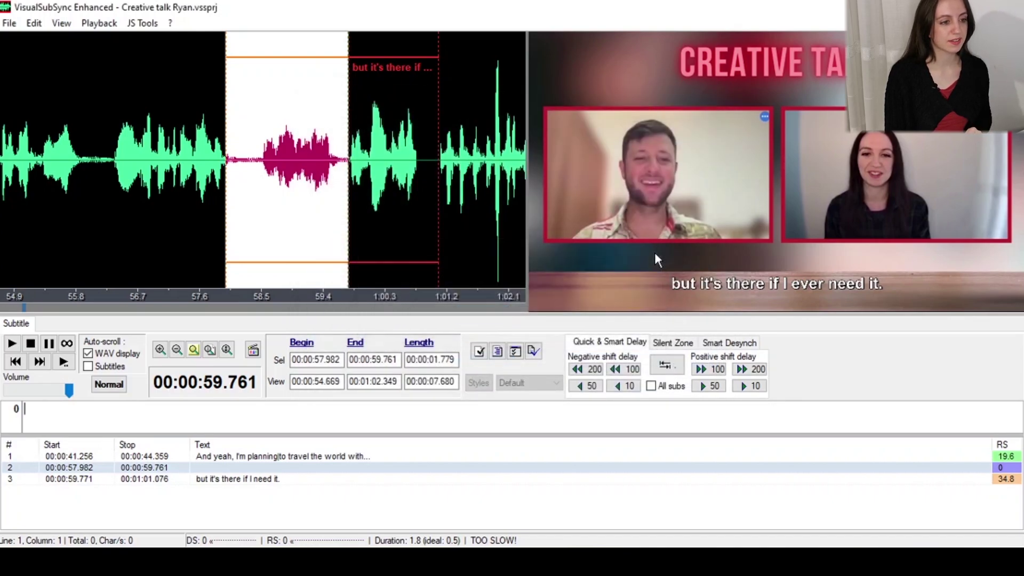